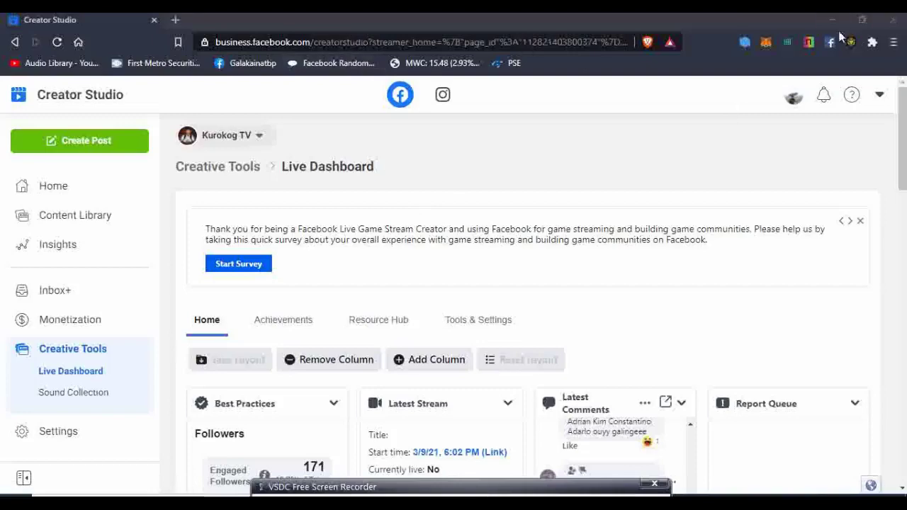
# Bring the PSE EASy page forward and review the IPO entries listed under Subscription Details.
pyautogui.click(861, 20)
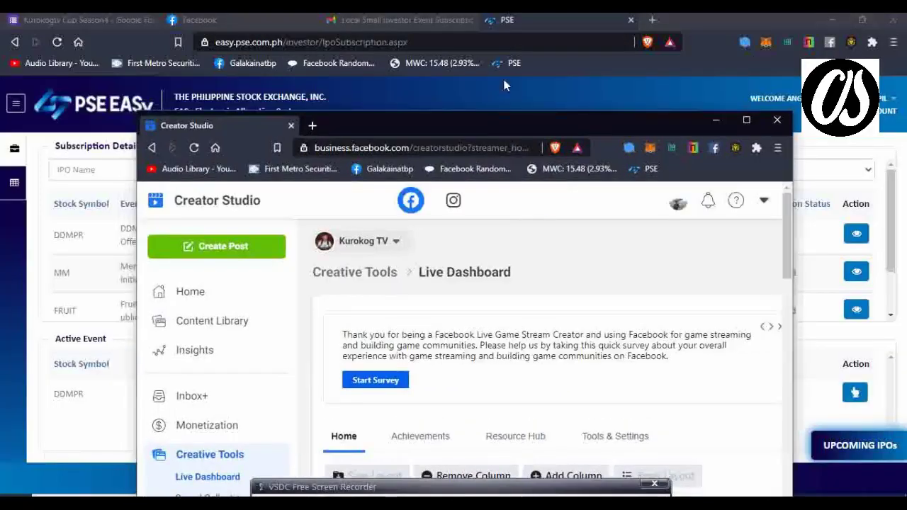
pyautogui.click(550, 21)
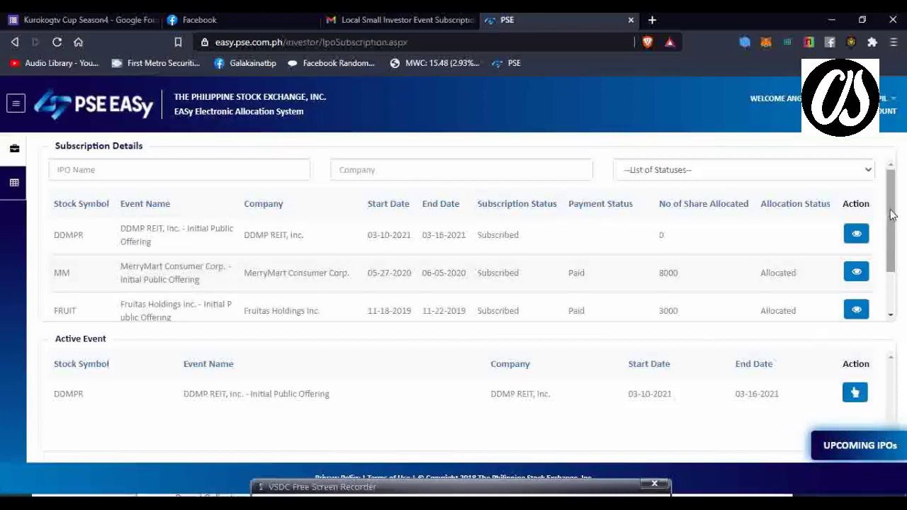
pyautogui.moveTo(891, 218); pyautogui.dragTo(896, 287)
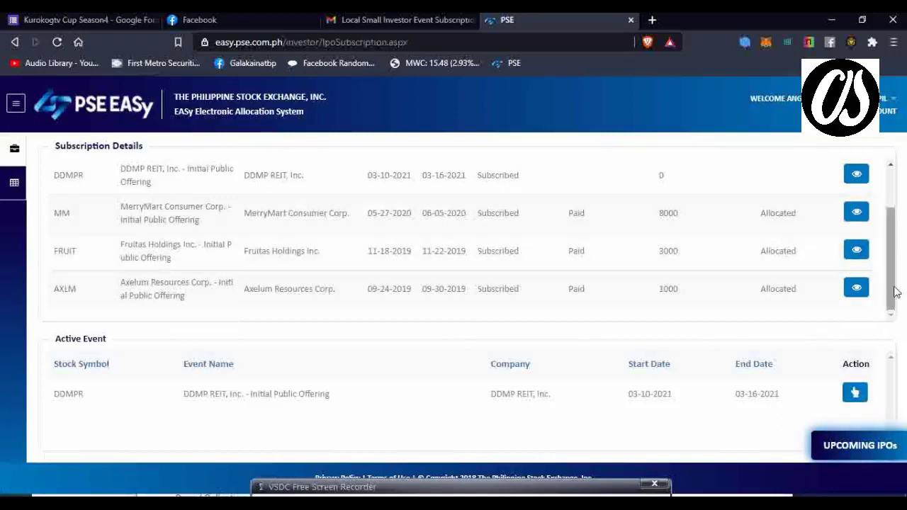
pyautogui.scroll(2, 904, 294)
pyautogui.scroll(-2, 906, 294)
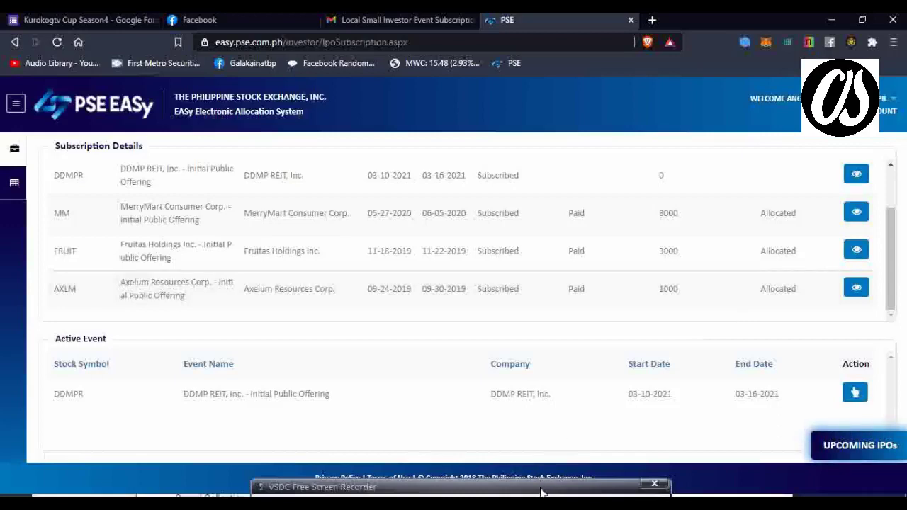
pyautogui.moveTo(541, 487); pyautogui.dragTo(541, 492)
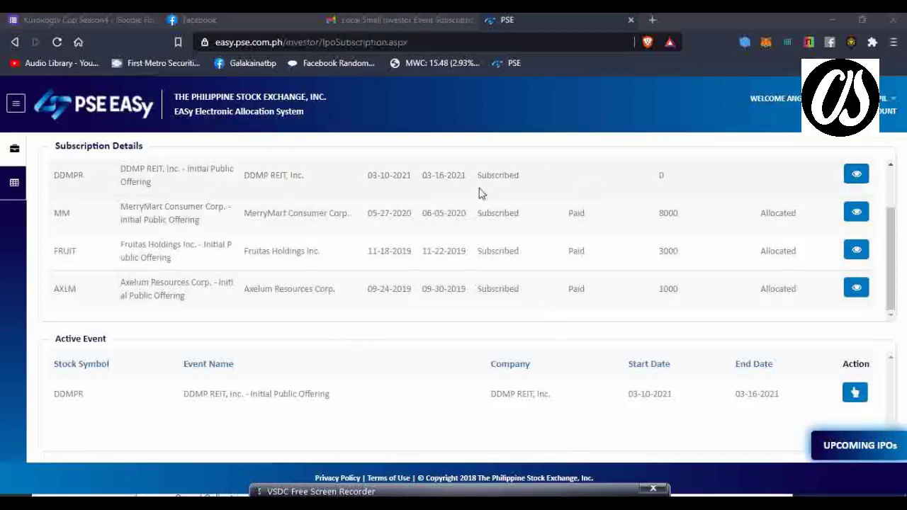
pyautogui.scroll(3, 508, 179)
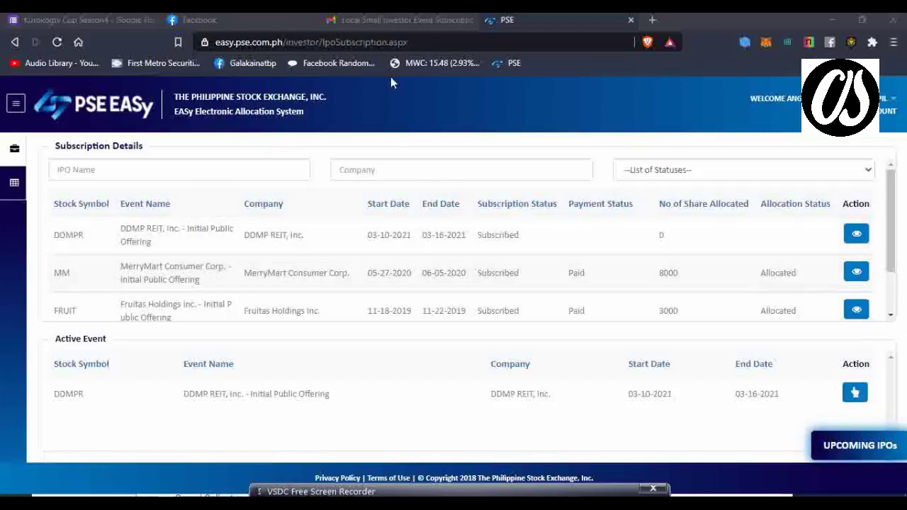
# Switch to the DDMP REIT subscription email in Gmail and highlight the payment reference number.
pyautogui.click(419, 22)
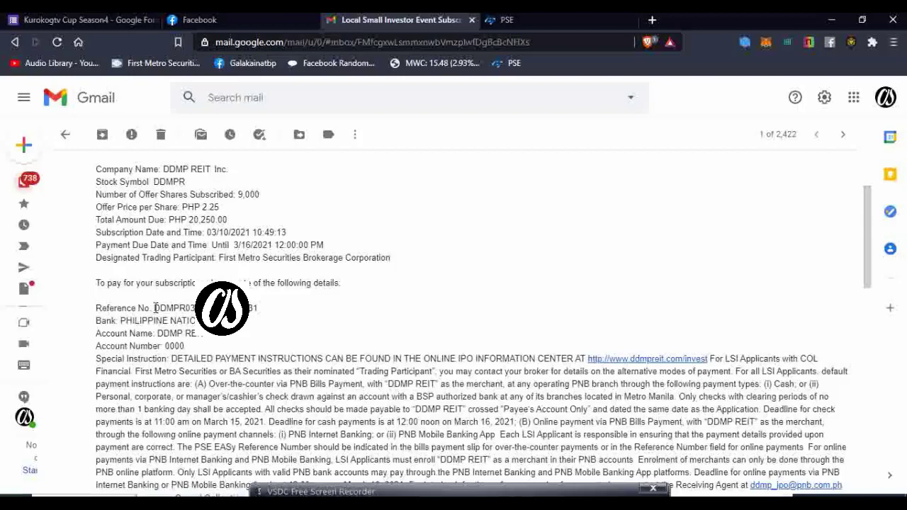
pyautogui.moveTo(154, 308); pyautogui.dragTo(264, 315)
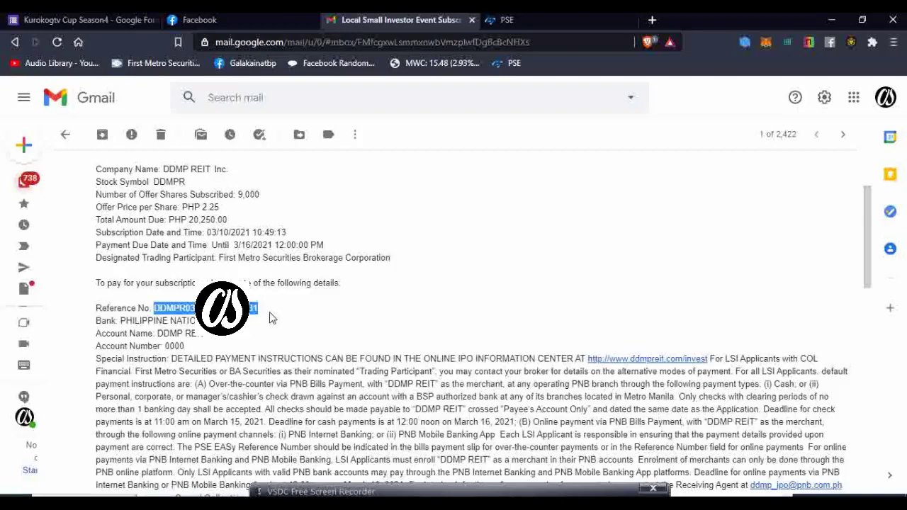
pyautogui.click(264, 328)
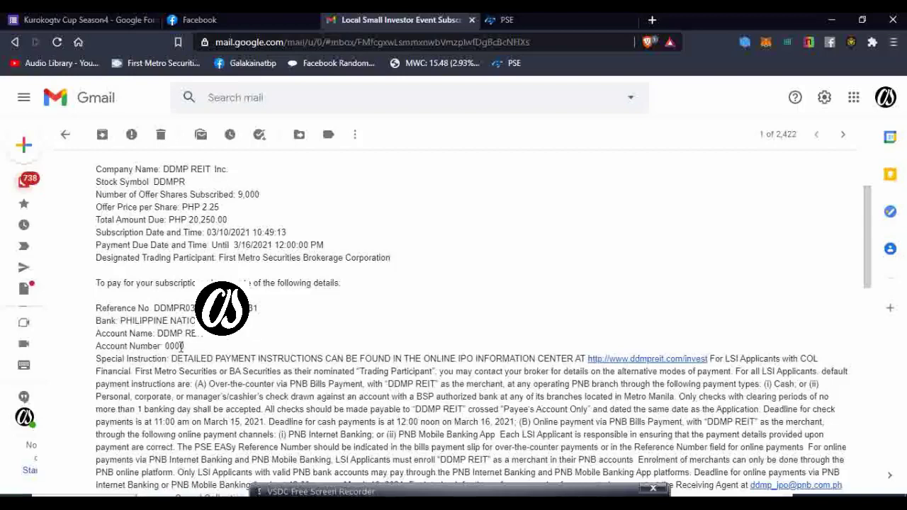
# Read the email's payment instructions, deadlines, underwriter contact details and refund notice.
pyautogui.scroll(-2, 183, 346)
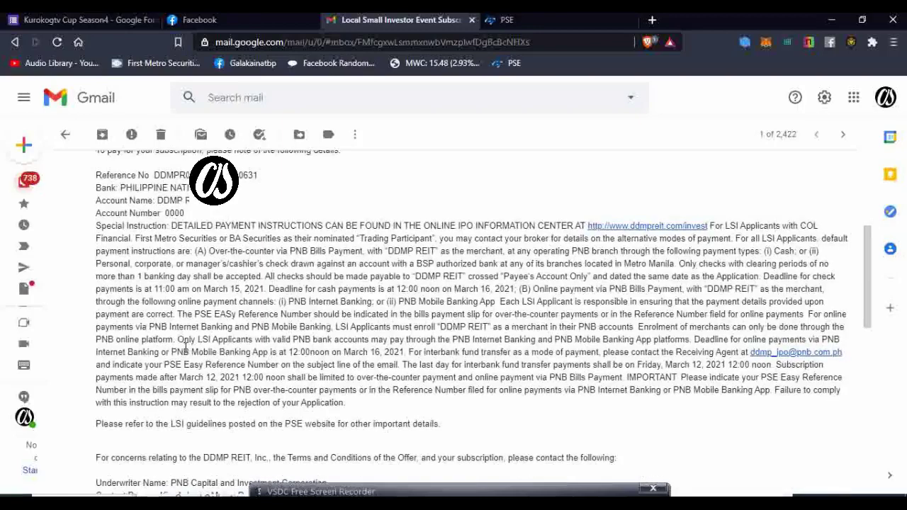
pyautogui.scroll(-1, 185, 347)
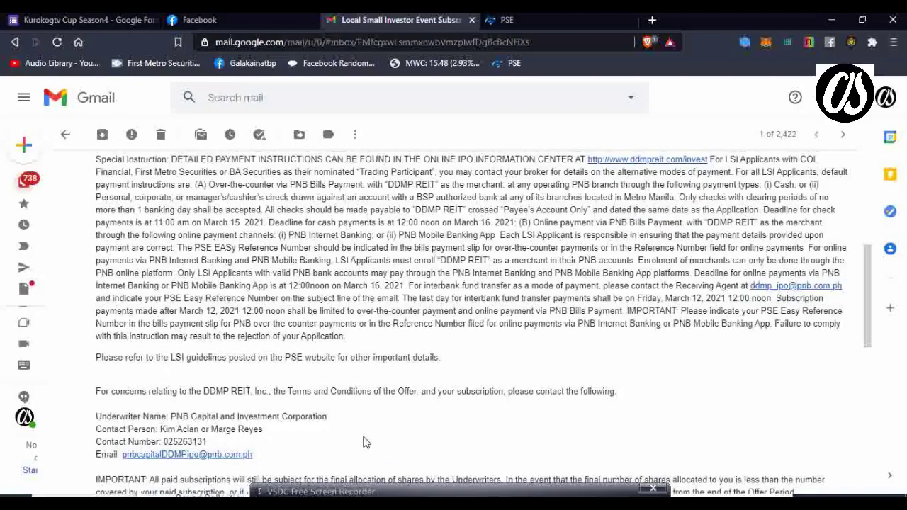
pyautogui.scroll(-1, 363, 445)
pyautogui.scroll(-2, 363, 445)
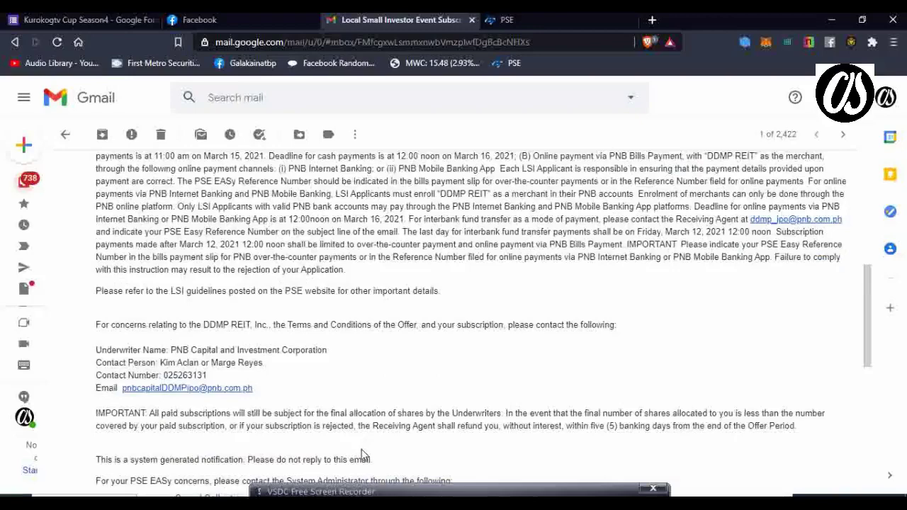
pyautogui.scroll(-2, 361, 453)
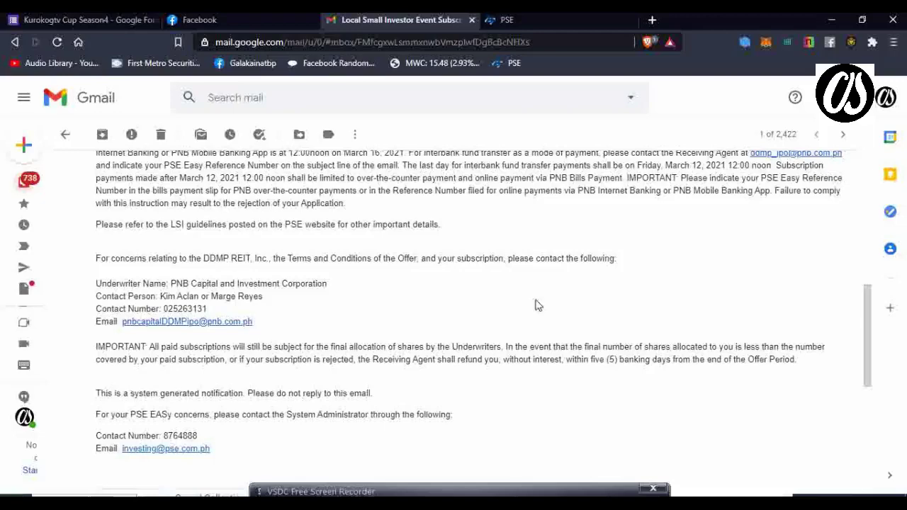
pyautogui.scroll(1, 385, 277)
pyautogui.scroll(1, 387, 278)
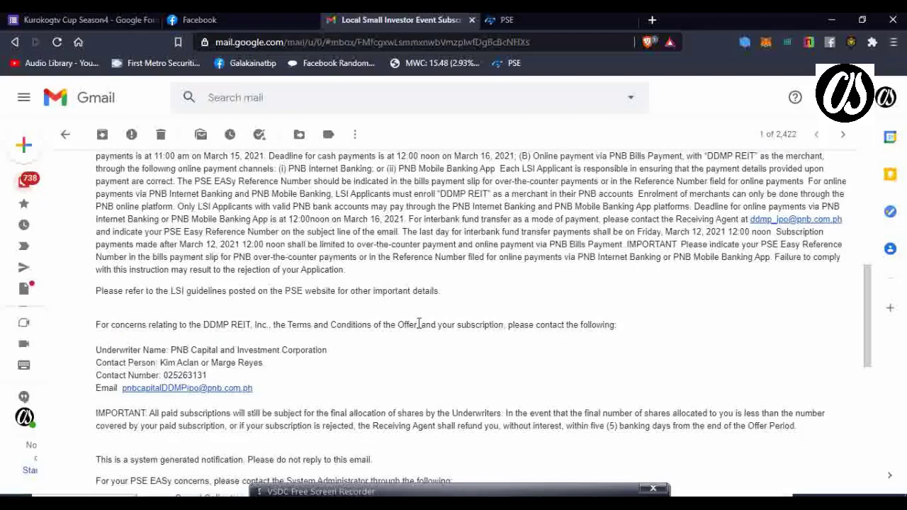
pyautogui.scroll(-1, 418, 326)
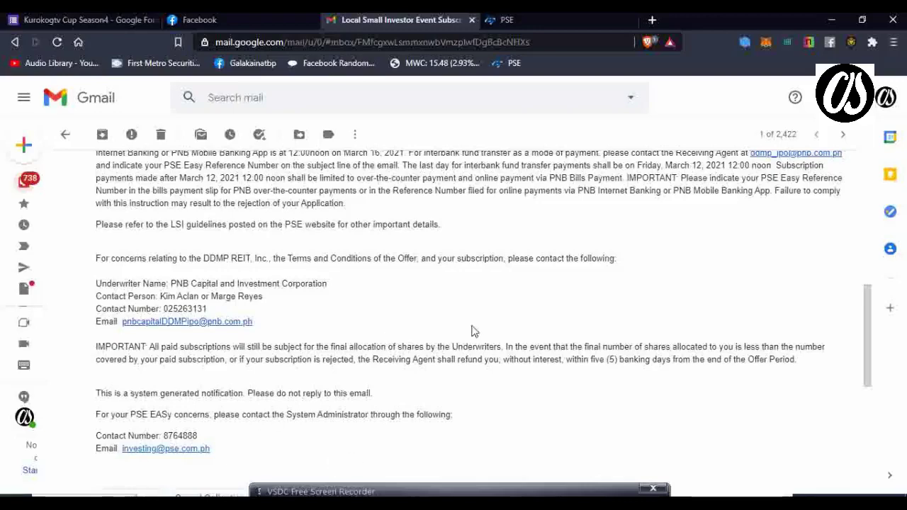
pyautogui.scroll(1, 475, 330)
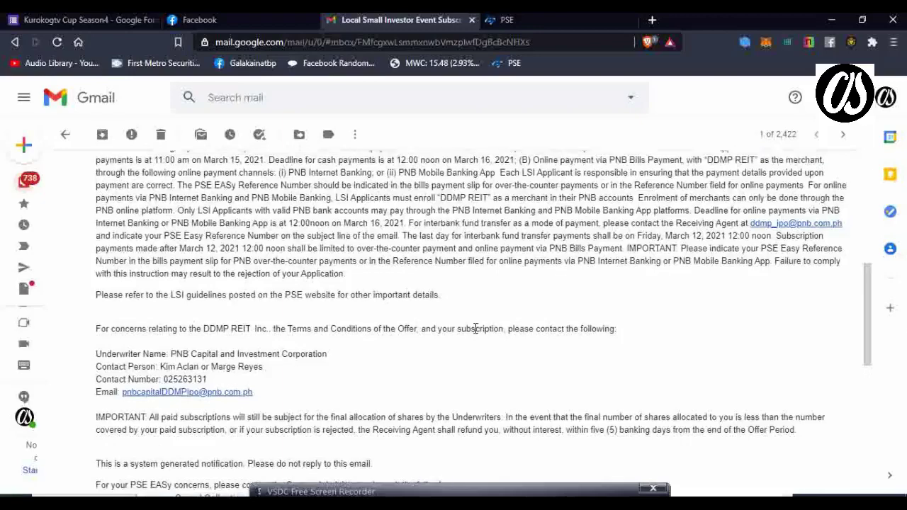
# Return to PSE EASy and open the purchase application for the active DDMP REIT, Inc. initial public offering.
pyautogui.click(584, 20)
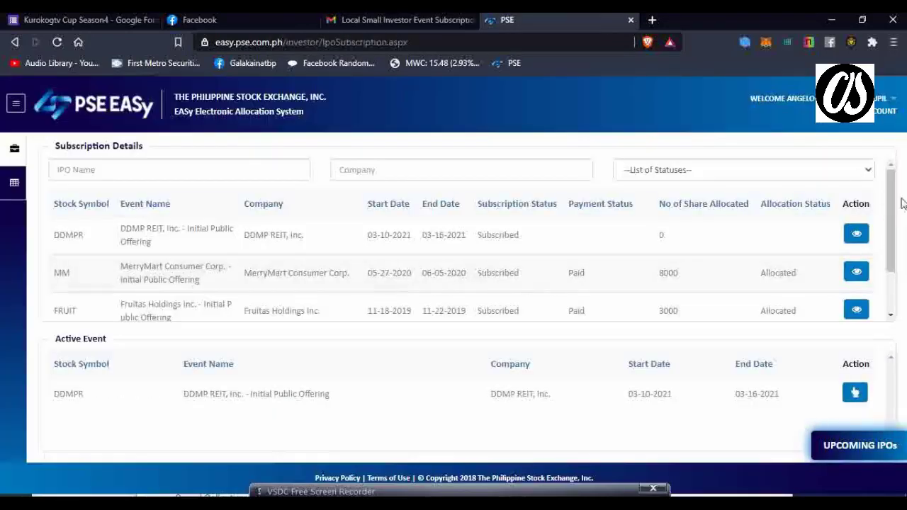
pyautogui.scroll(-1, 899, 201)
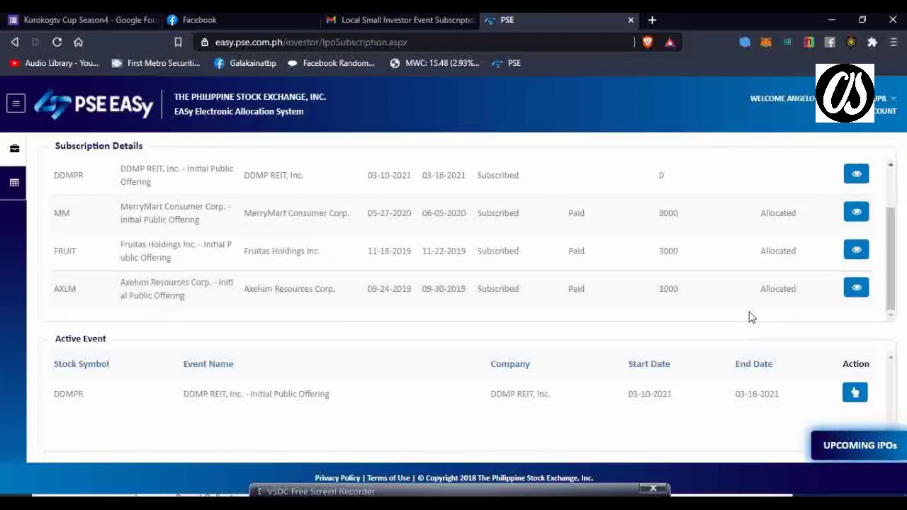
pyautogui.click(856, 394)
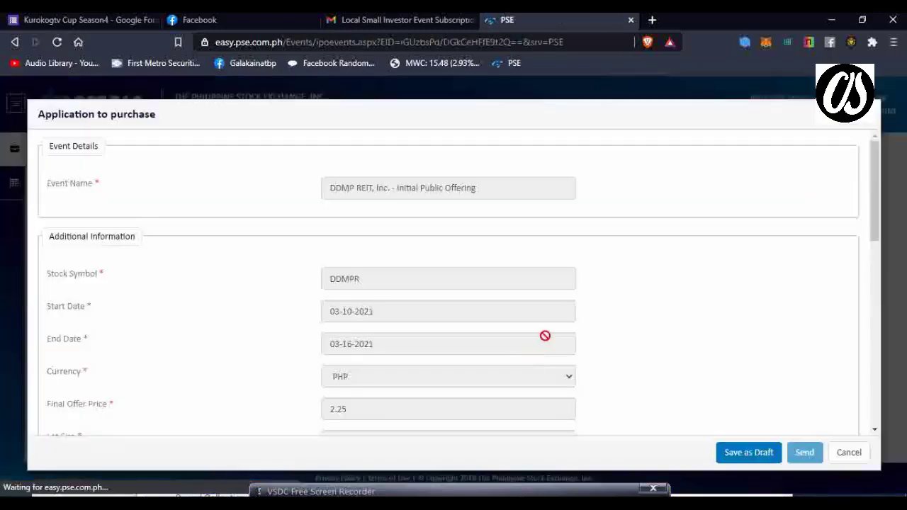
# Review the application's offer details, share limits and the Order Size field in the Application to Purchase section.
pyautogui.scroll(-1, 425, 284)
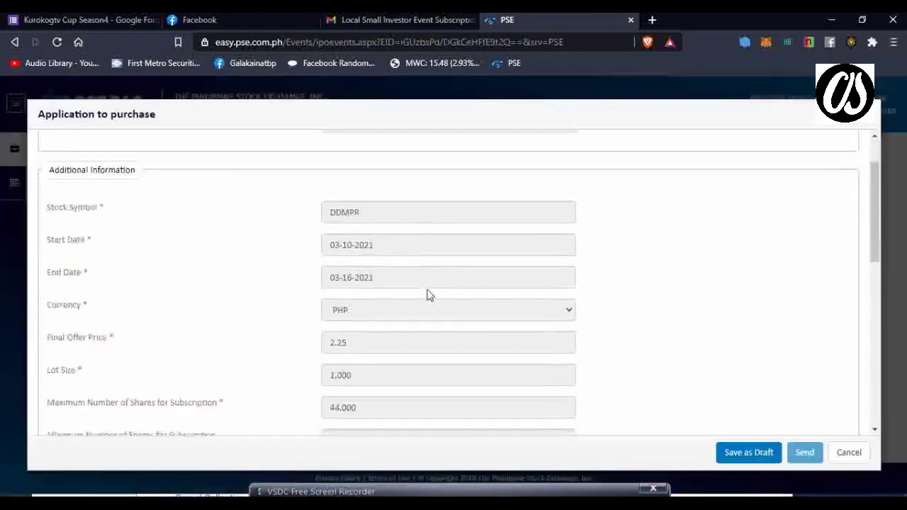
pyautogui.scroll(-2, 429, 295)
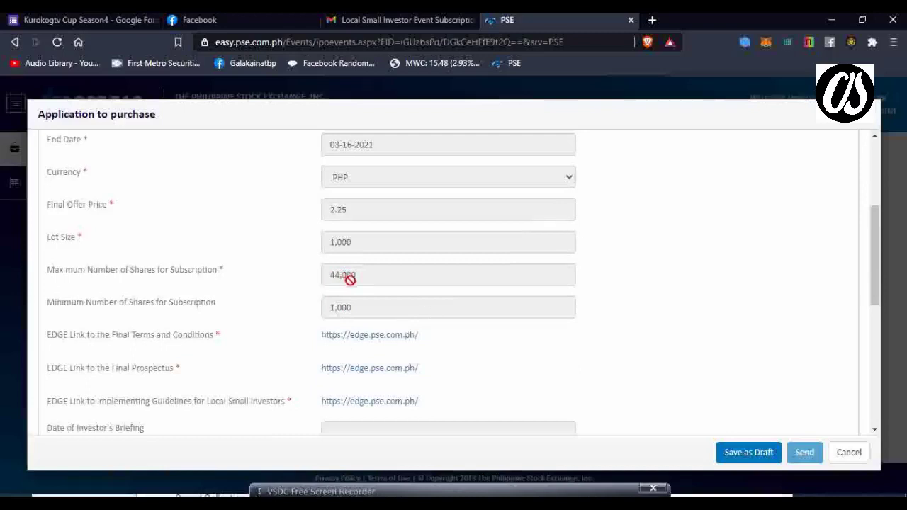
pyautogui.scroll(-5, 350, 280)
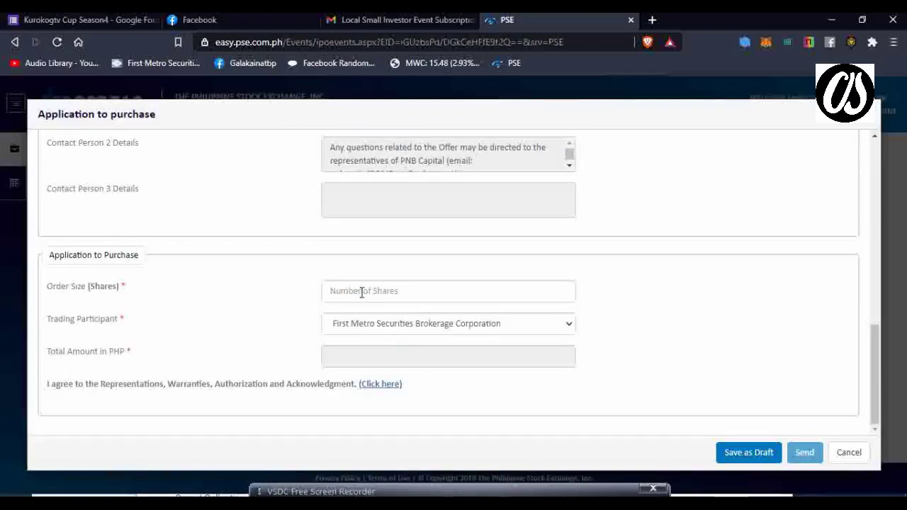
pyautogui.click(397, 292)
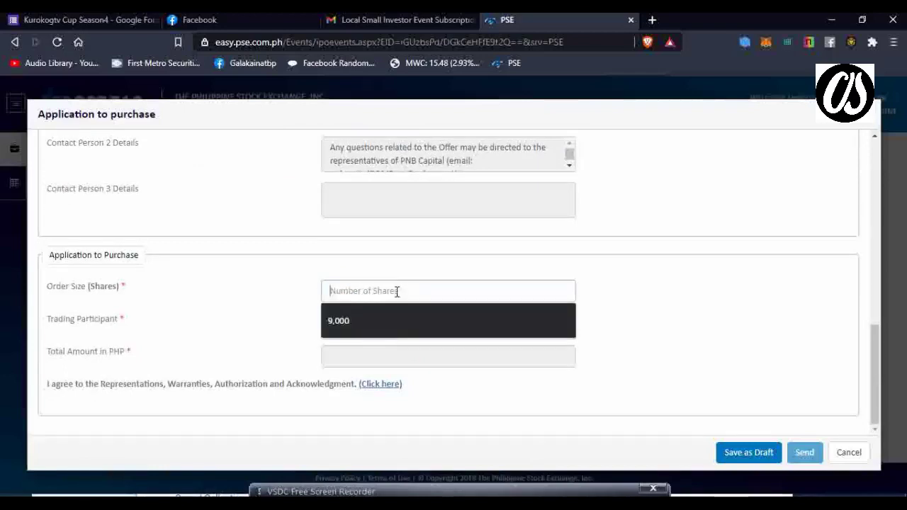
pyautogui.click(630, 345)
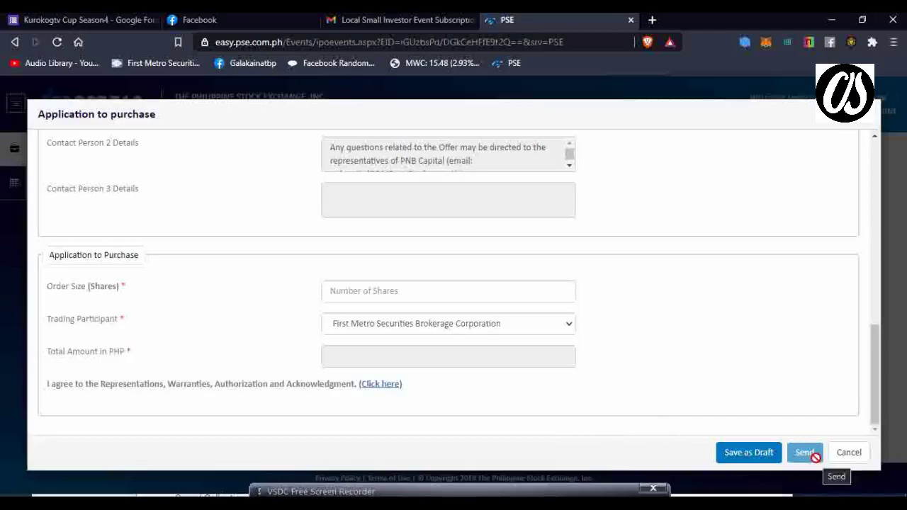
# Recheck the payment instructions in the Gmail subscription email and return to the PSE EASy purchase application.
pyautogui.click(431, 20)
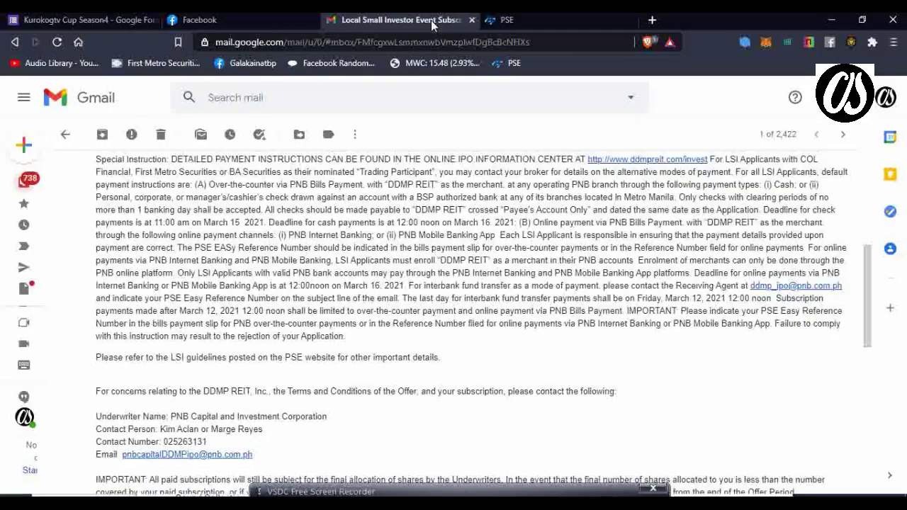
pyautogui.scroll(1, 378, 299)
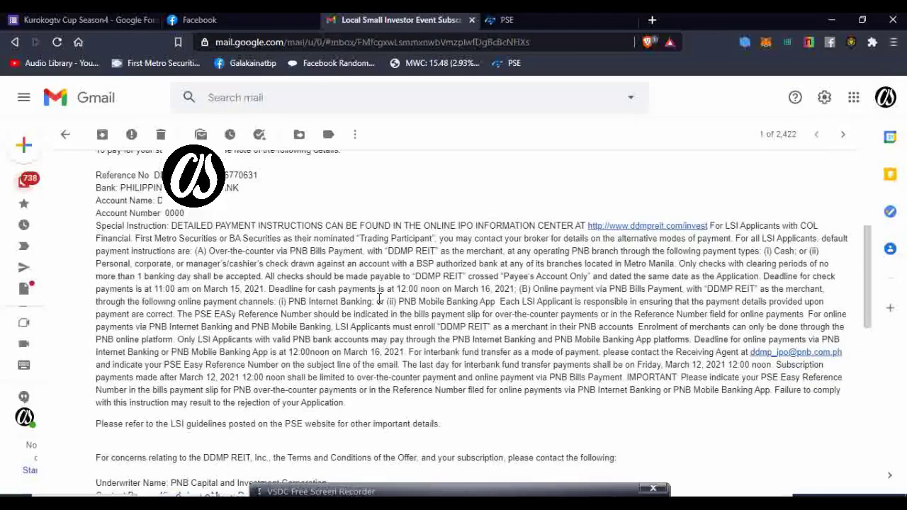
pyautogui.scroll(-2, 379, 294)
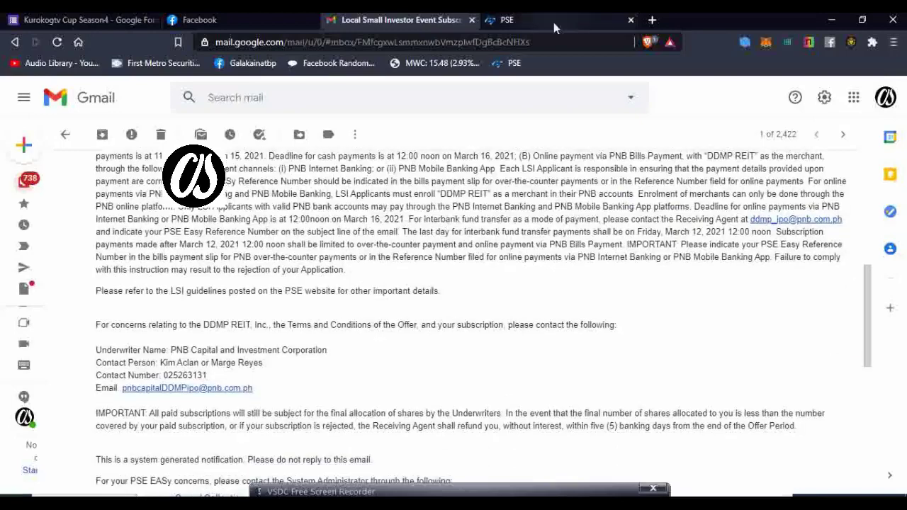
pyautogui.click(555, 24)
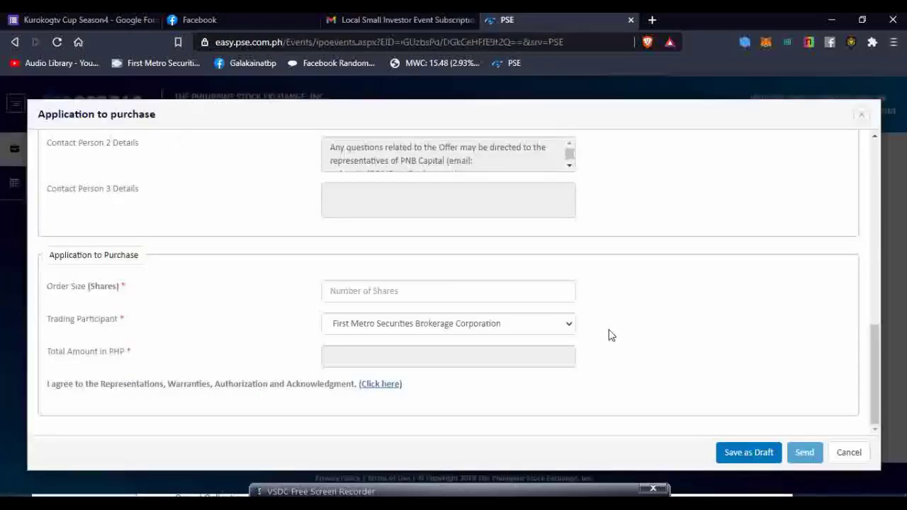